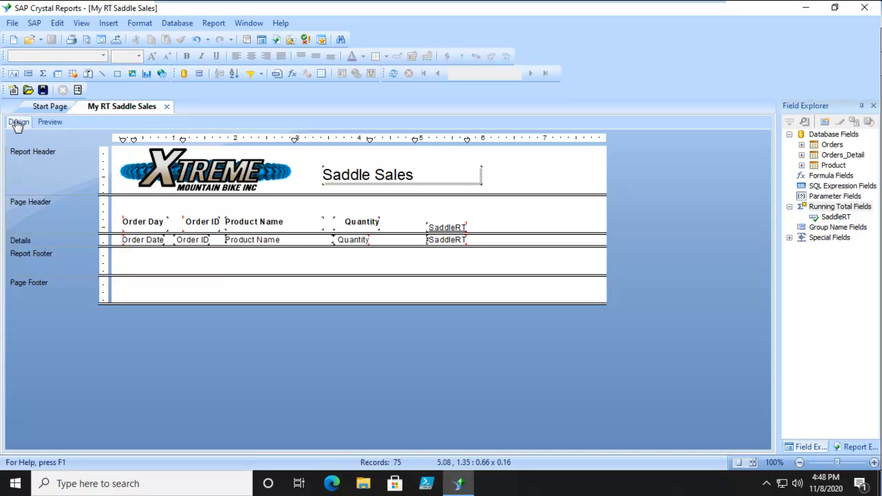
Step: Group the report by Orders.Order Date in ascending order, with a section for each quarter, and preview it
{"action": "left_click", "coordinate": [29, 74]}
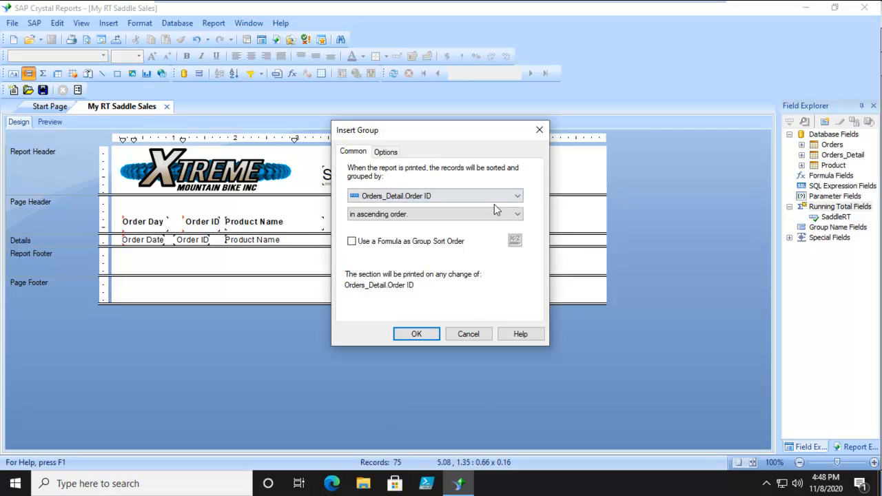
{"action": "left_click", "coordinate": [411, 196]}
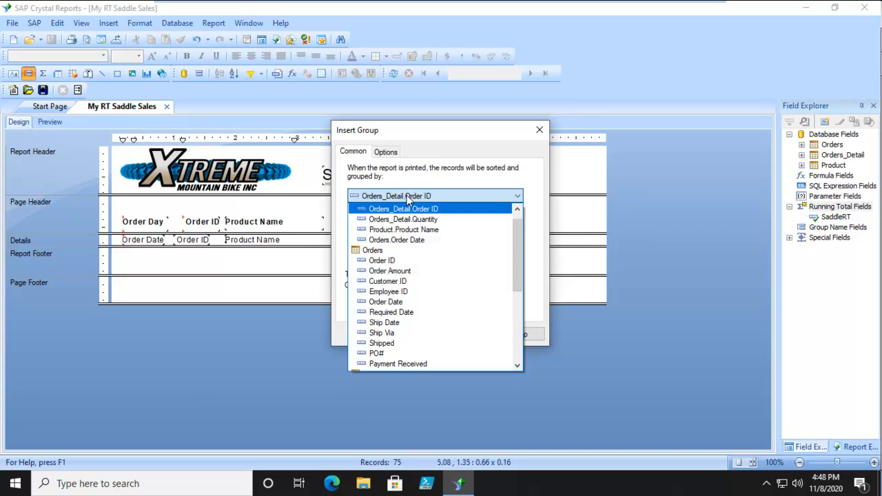
{"action": "left_click", "coordinate": [405, 241]}
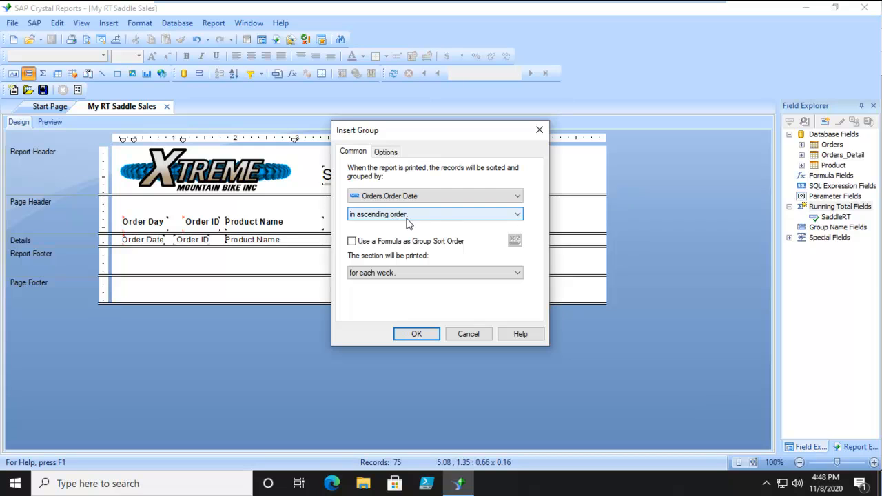
{"action": "left_click", "coordinate": [393, 275]}
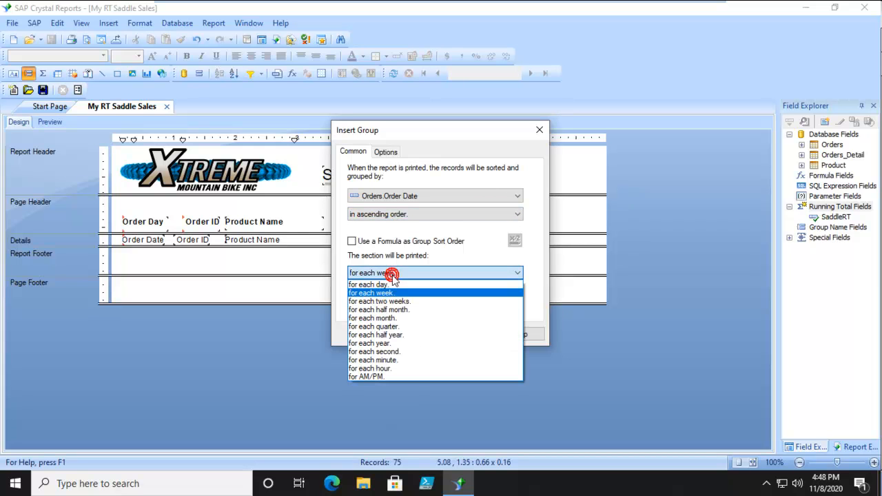
{"action": "left_click", "coordinate": [392, 327]}
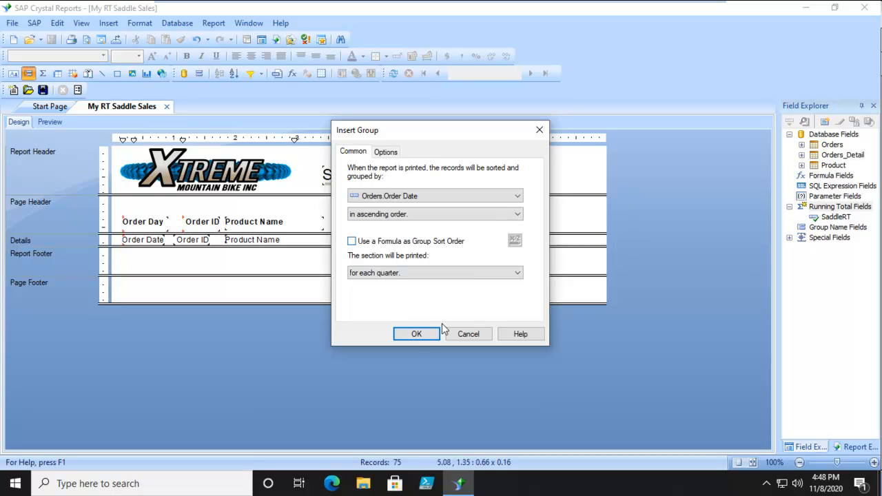
{"action": "left_click", "coordinate": [416, 333]}
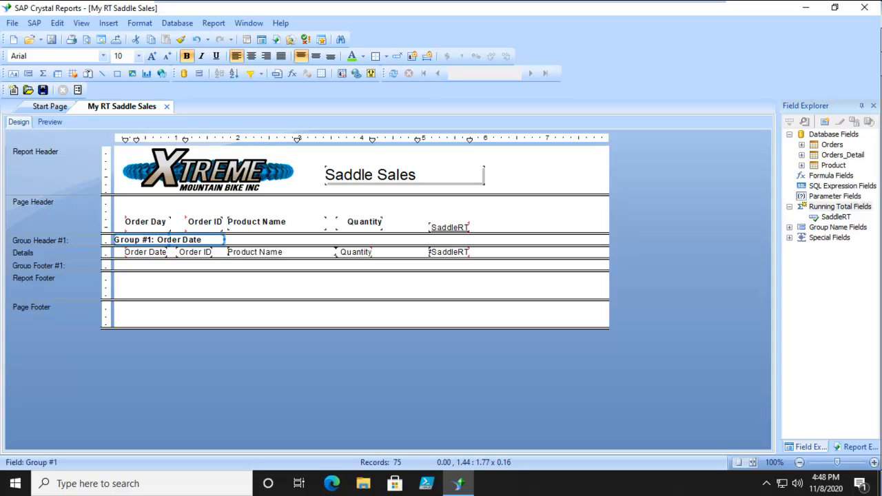
{"action": "left_click", "coordinate": [53, 121]}
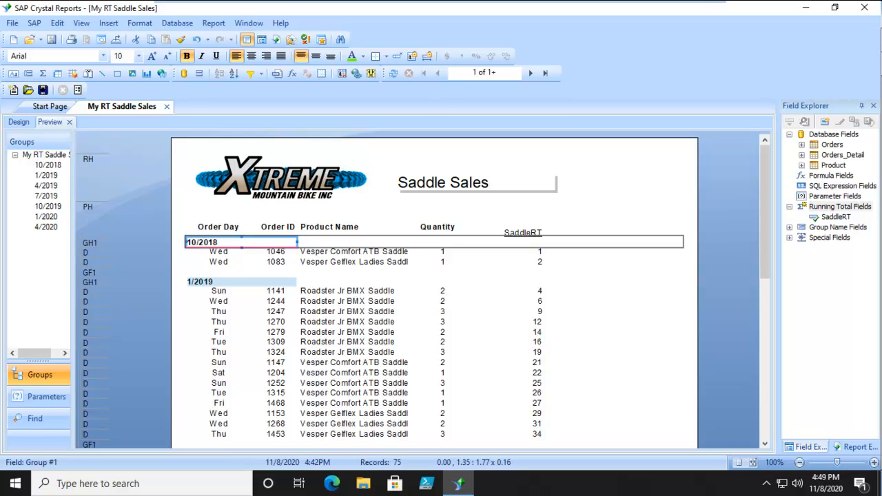
Step: Edit the SaddleRT running total to evaluate with a formula and open its condition formula for editing
{"action": "left_click", "coordinate": [832, 219]}
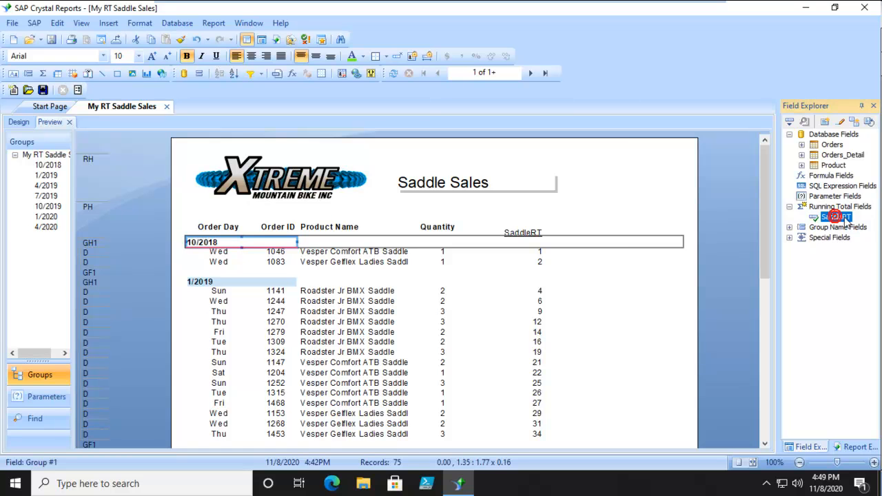
{"action": "double_click", "coordinate": [831, 218]}
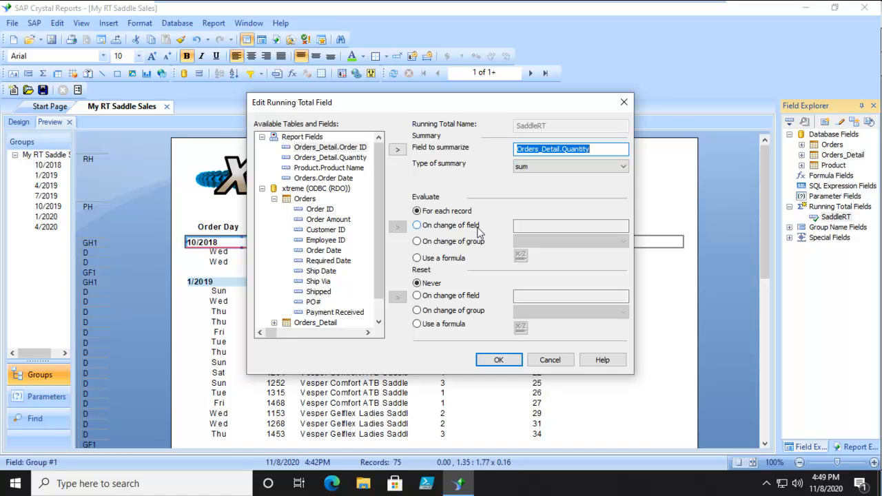
{"action": "left_click", "coordinate": [418, 259]}
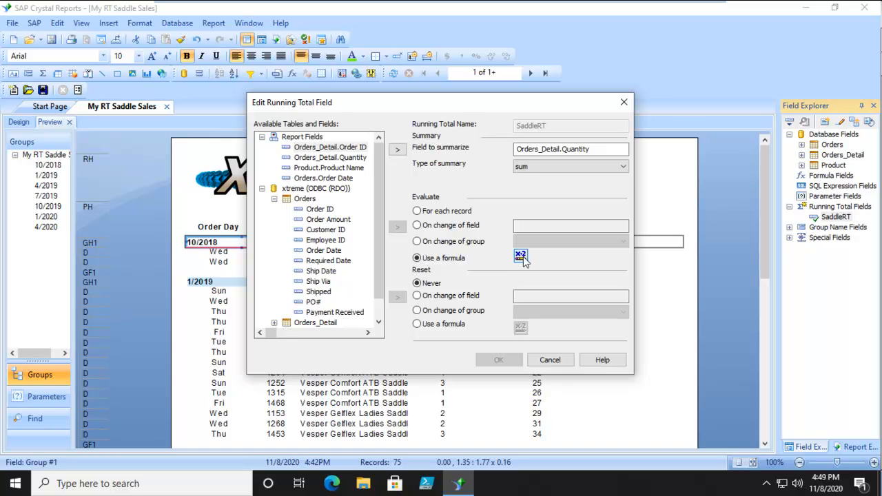
{"action": "left_click", "coordinate": [520, 256]}
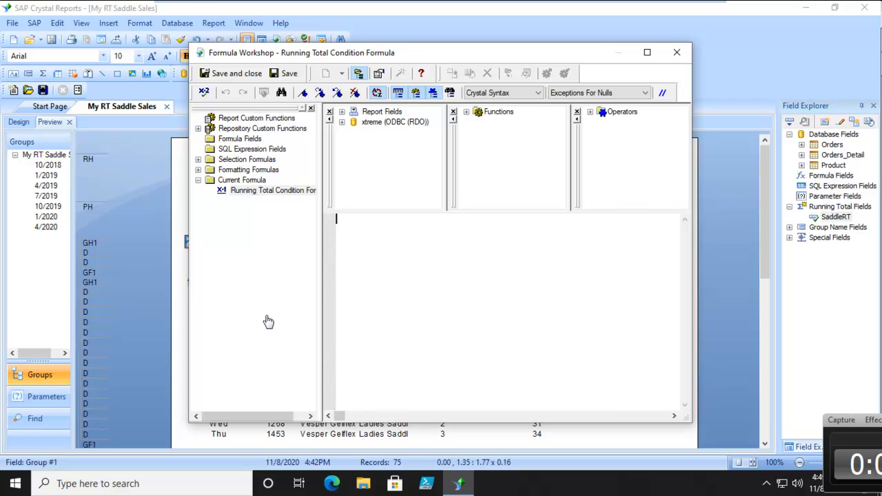
Step: Insert the DayOfWeek (date) function from the Date and Time functions into the condition formula, with the Formula Workshop maximized
{"action": "left_click", "coordinate": [466, 113]}
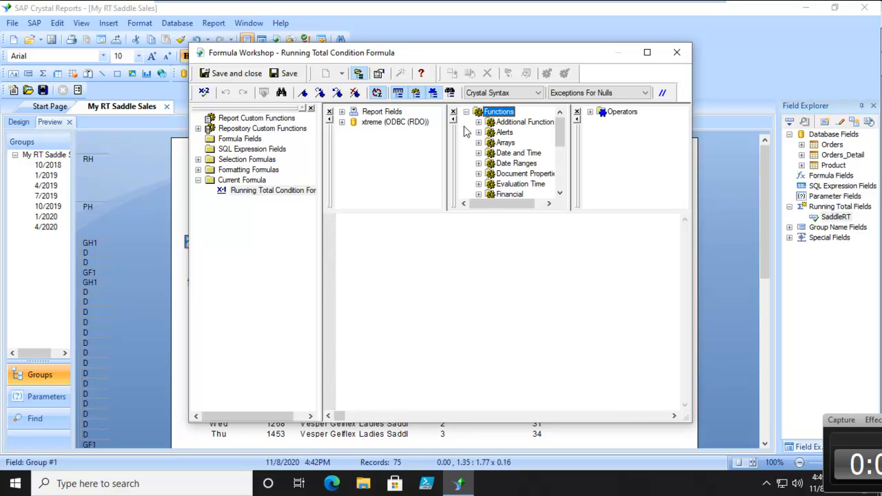
{"action": "left_click", "coordinate": [516, 153]}
{"action": "left_click", "coordinate": [479, 153]}
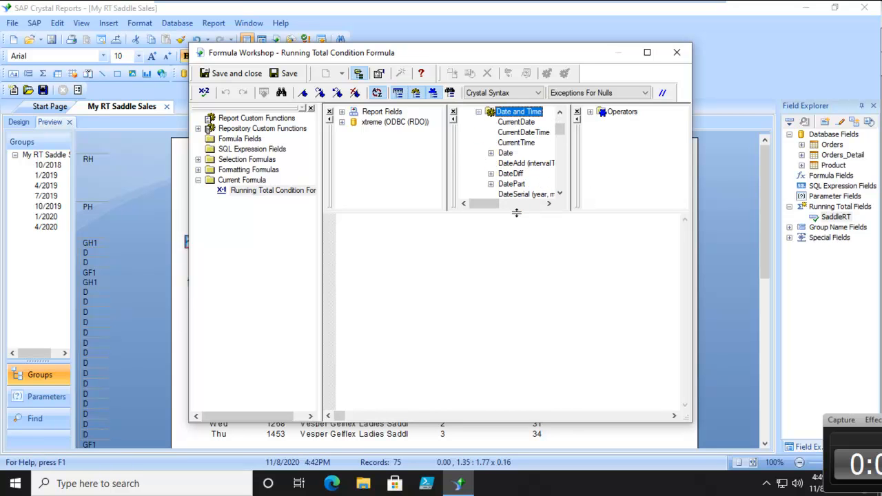
{"action": "left_click", "coordinate": [648, 51]}
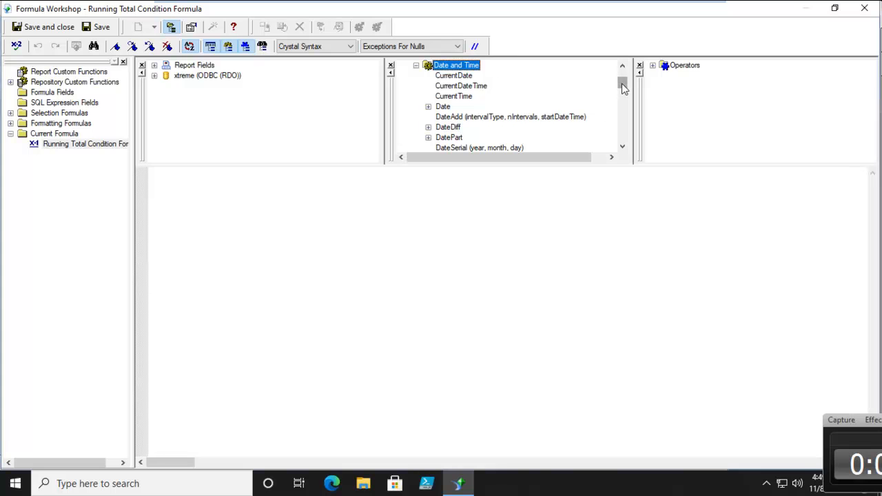
{"action": "left_click_drag", "start_coordinate": [622, 84], "coordinate": [625, 97]}
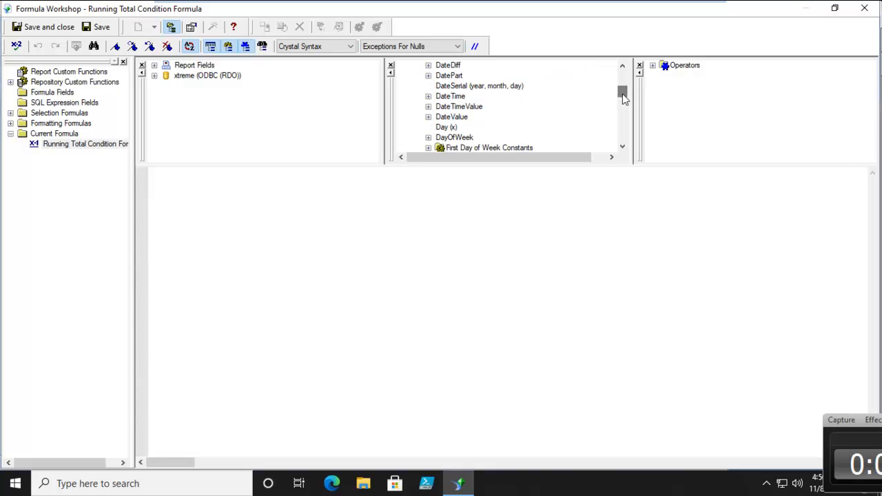
{"action": "left_click", "coordinate": [454, 138]}
{"action": "scroll", "coordinate": [522, 130], "scroll_direction": "down", "scroll_amount": 1}
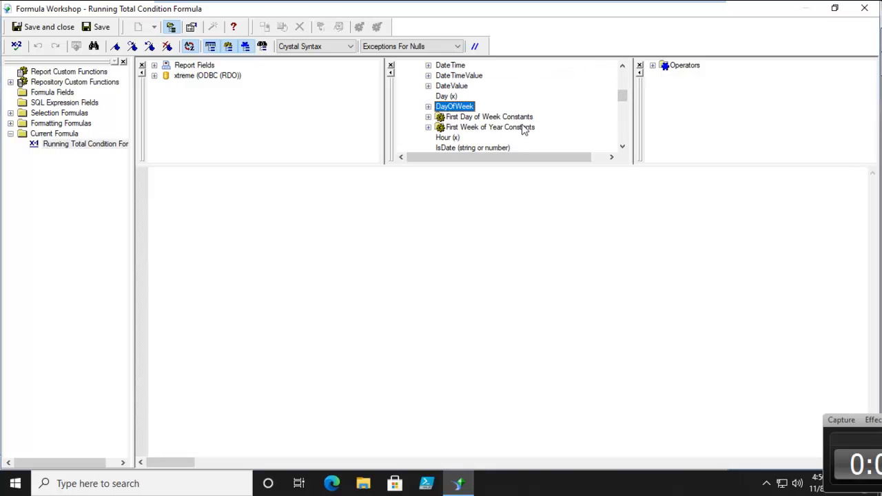
{"action": "left_click", "coordinate": [428, 107]}
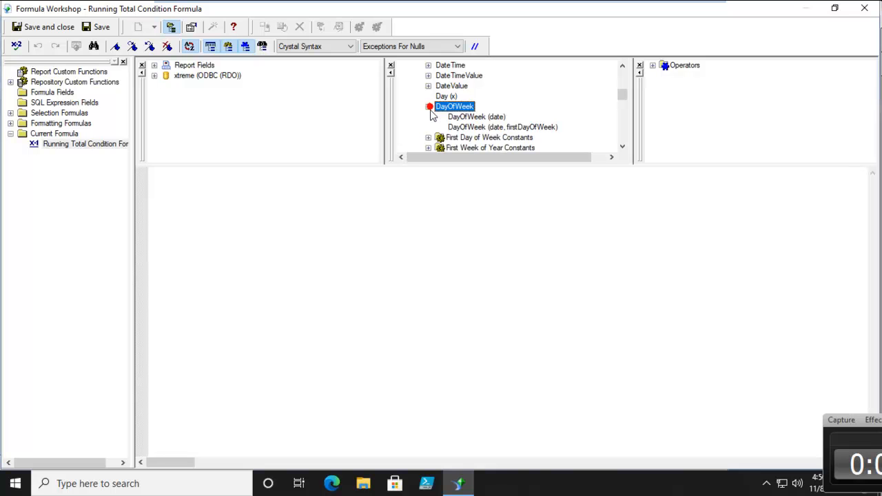
{"action": "left_click", "coordinate": [479, 116]}
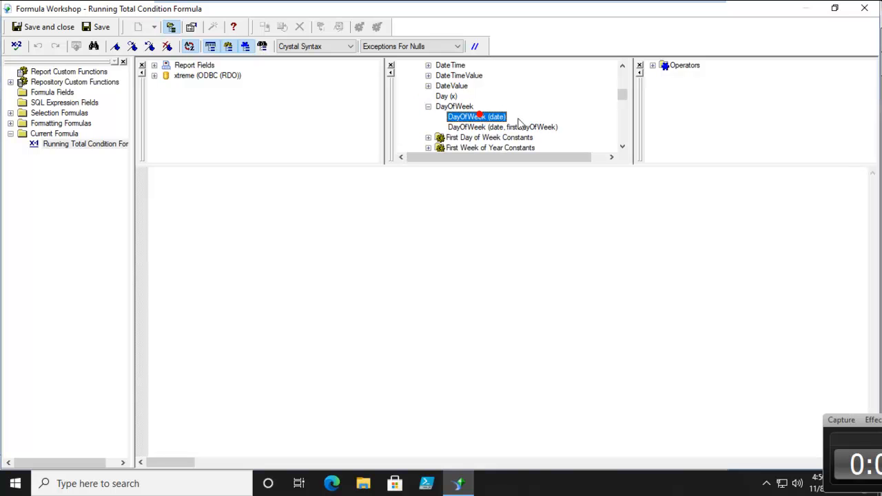
{"action": "double_click", "coordinate": [482, 119]}
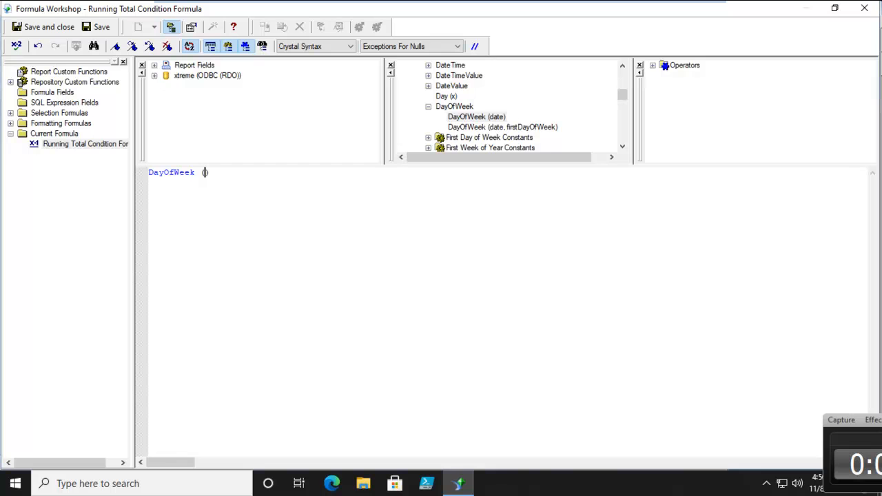
Step: Complete the condition formula as DayOfWeek ({Orders.Order Date})=7, using the Orders.Order Date report field as the argument
{"action": "left_click", "coordinate": [154, 66]}
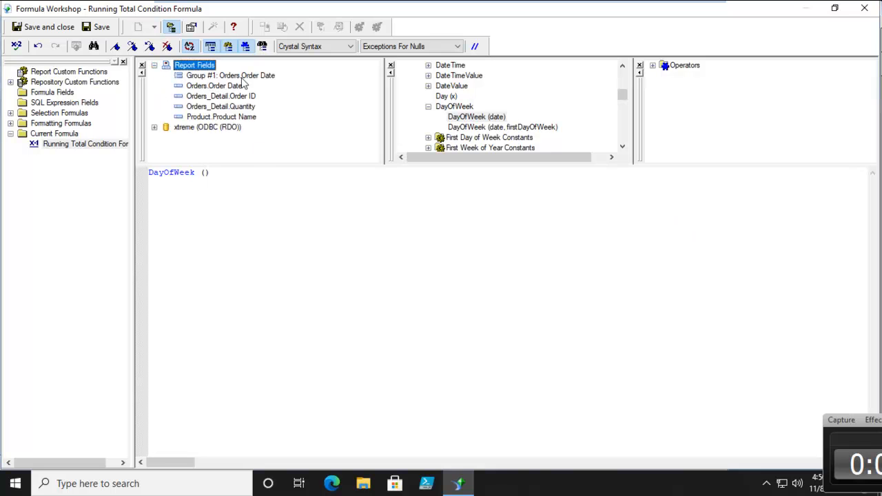
{"action": "left_click", "coordinate": [220, 85]}
{"action": "double_click", "coordinate": [220, 86]}
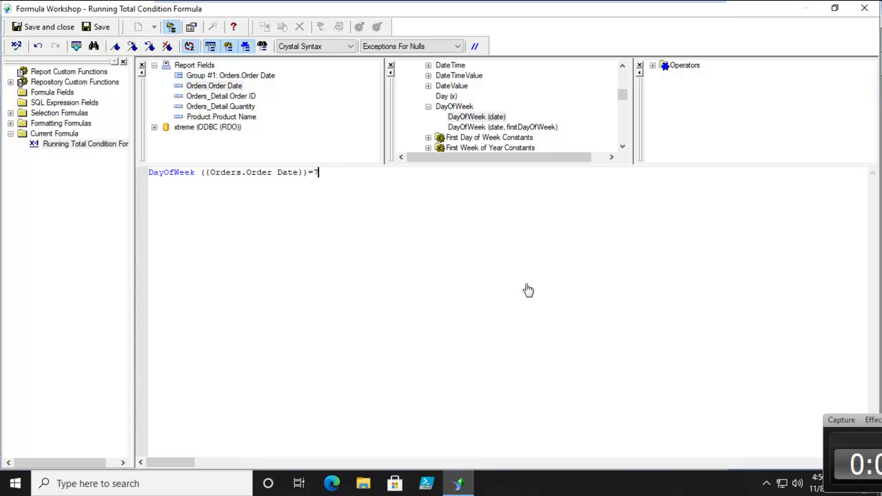
Step: Check the condition formula for errors, then save it and apply the edited SaddleRT running total
{"action": "left_click", "coordinate": [17, 48]}
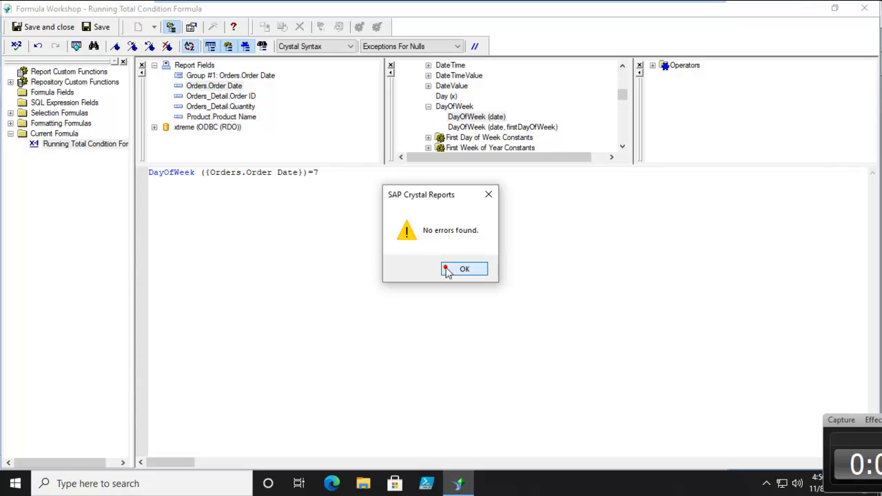
{"action": "left_click", "coordinate": [455, 269]}
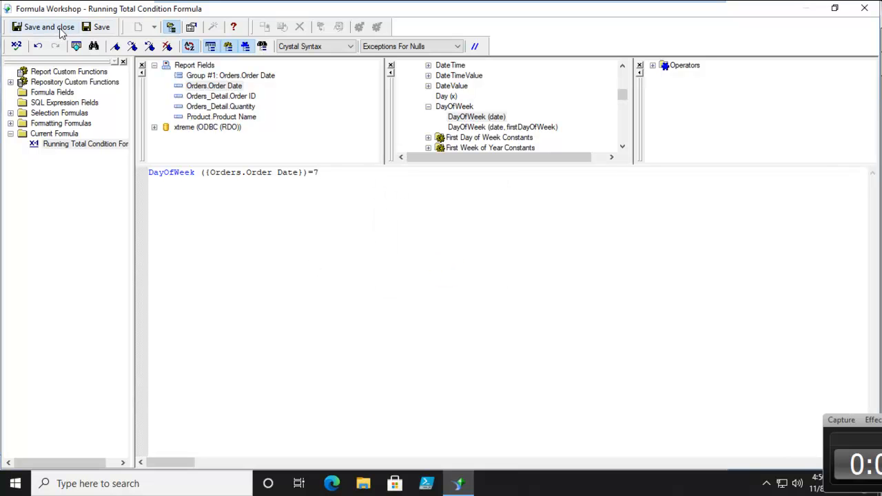
{"action": "left_click", "coordinate": [51, 28]}
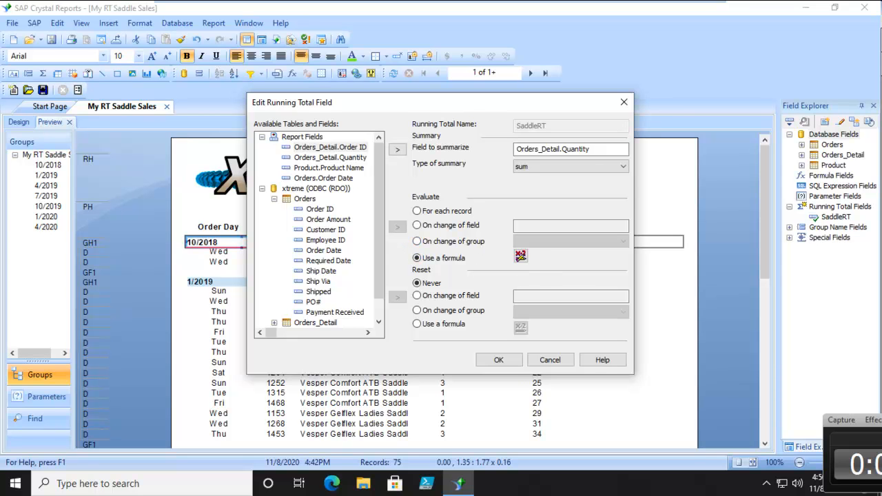
{"action": "left_click", "coordinate": [495, 361]}
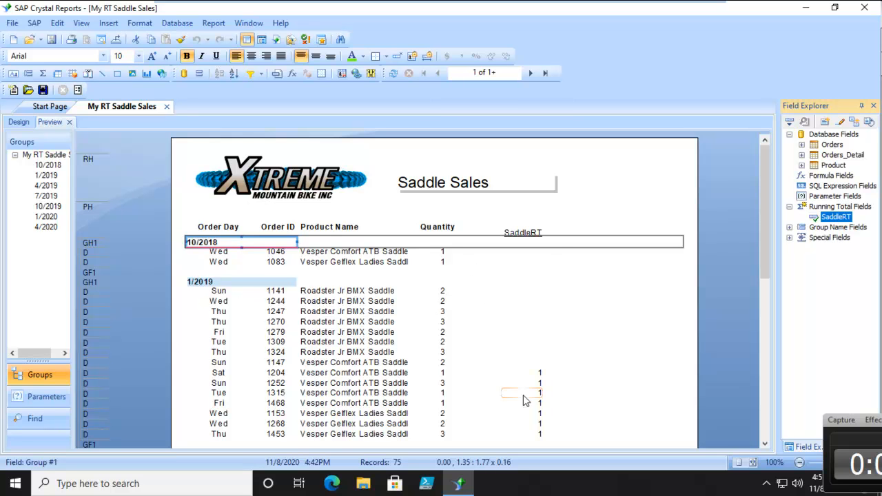
Step: Examine how the SaddleRT running total changes on Saturday orders across the quarterly groups in the preview
{"action": "scroll", "coordinate": [583, 397], "scroll_direction": "down", "scroll_amount": 4}
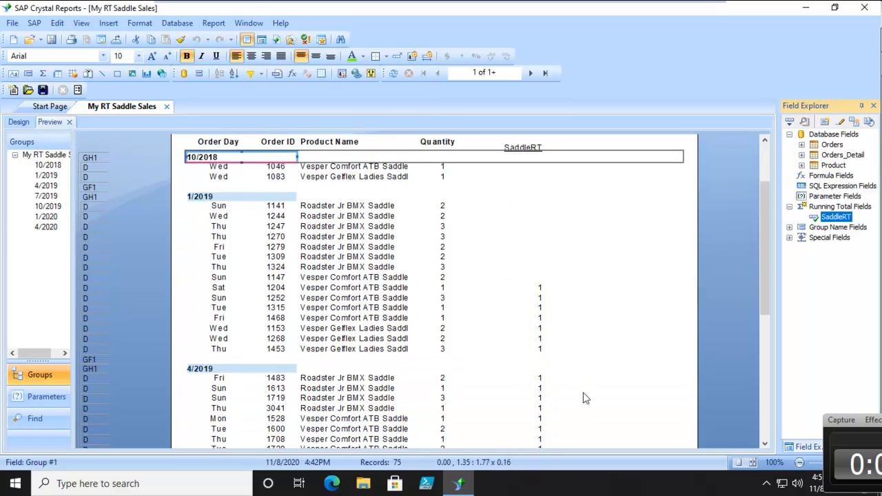
{"action": "scroll", "coordinate": [583, 398], "scroll_direction": "down", "scroll_amount": 8}
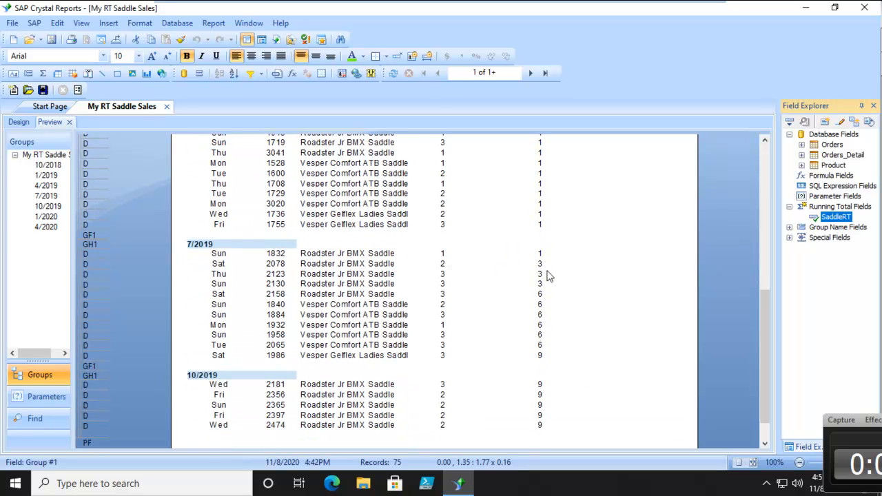
{"action": "scroll", "coordinate": [599, 266], "scroll_direction": "up", "scroll_amount": 3}
{"action": "scroll", "coordinate": [599, 265], "scroll_direction": "up", "scroll_amount": 6}
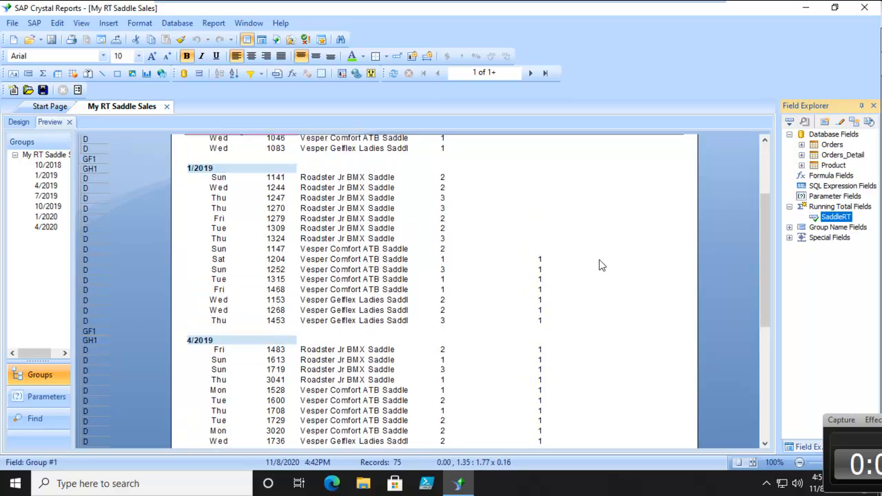
{"action": "scroll", "coordinate": [599, 265], "scroll_direction": "up", "scroll_amount": 2}
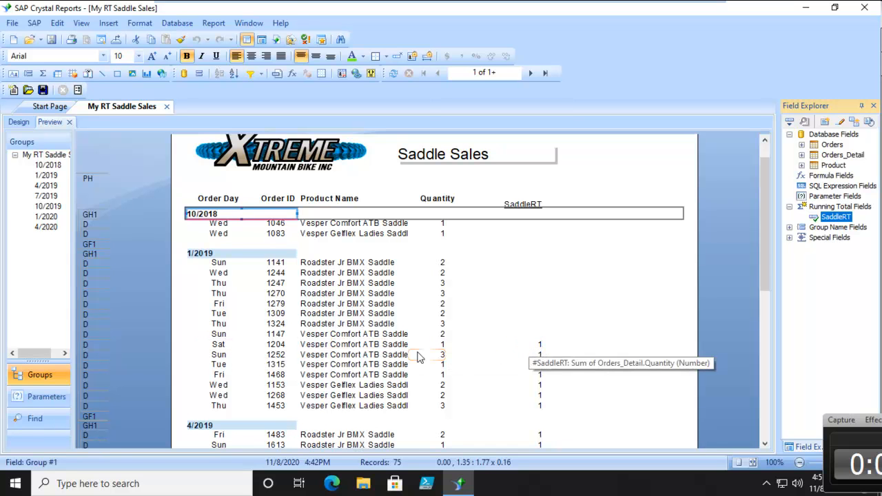
{"action": "scroll", "coordinate": [296, 339], "scroll_direction": "down", "scroll_amount": 1}
{"action": "scroll", "coordinate": [294, 339], "scroll_direction": "down", "scroll_amount": 4}
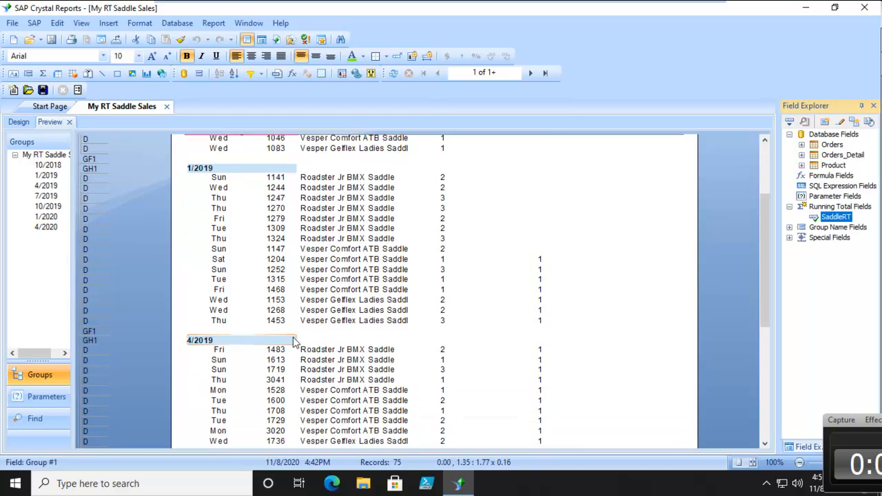
{"action": "scroll", "coordinate": [294, 339], "scroll_direction": "down", "scroll_amount": 1}
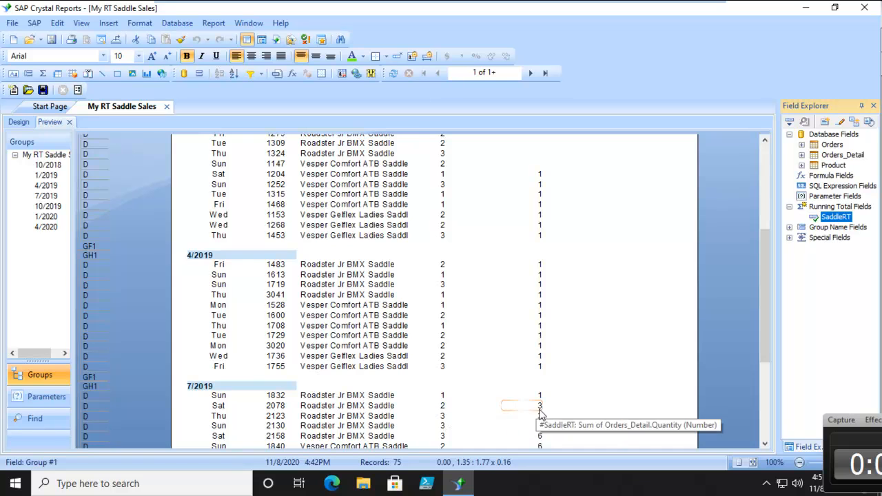
{"action": "scroll", "coordinate": [634, 350], "scroll_direction": "up", "scroll_amount": 6}
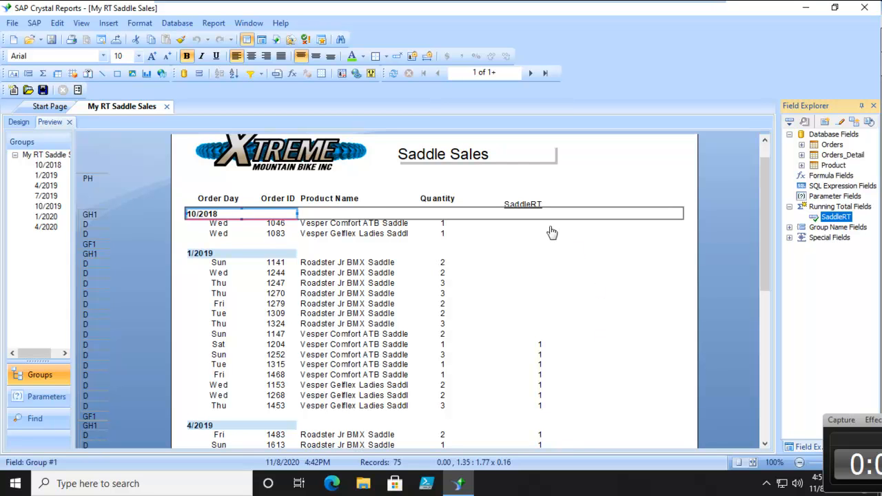
Step: Turn on Suppress in the SaddleRT detail field's common formatting options and open the Suppress condition formula for editing
{"action": "left_click", "coordinate": [529, 219]}
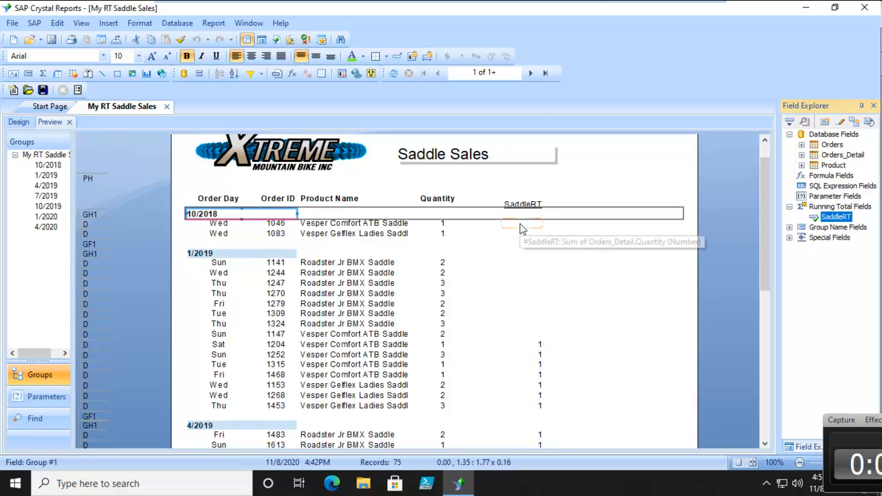
{"action": "left_click", "coordinate": [522, 223]}
{"action": "right_click", "coordinate": [522, 224]}
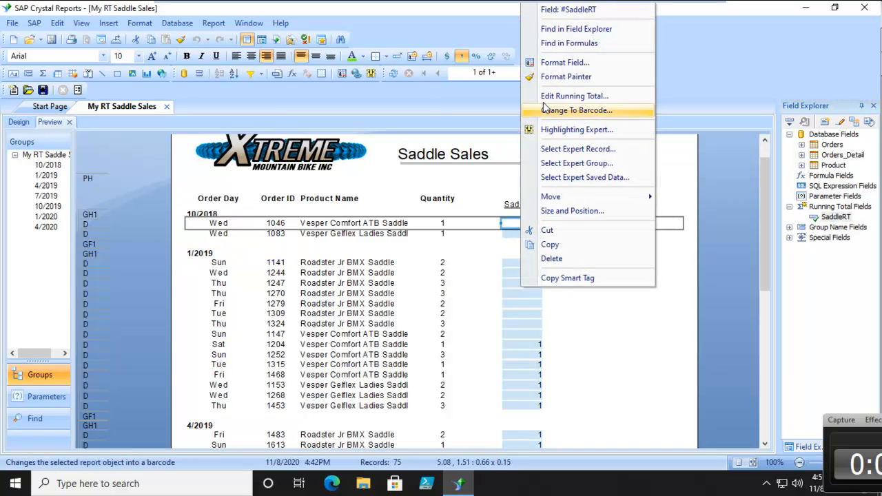
{"action": "left_click", "coordinate": [549, 63]}
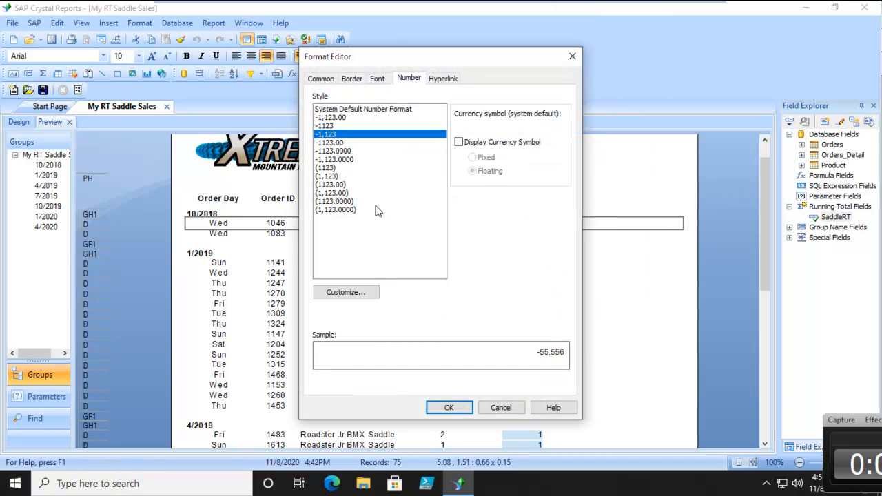
{"action": "left_click", "coordinate": [321, 79]}
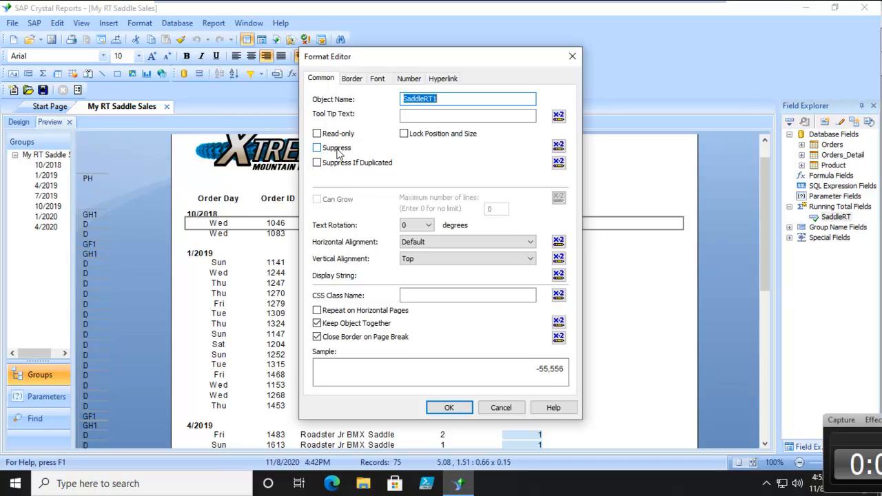
{"action": "left_click", "coordinate": [336, 150]}
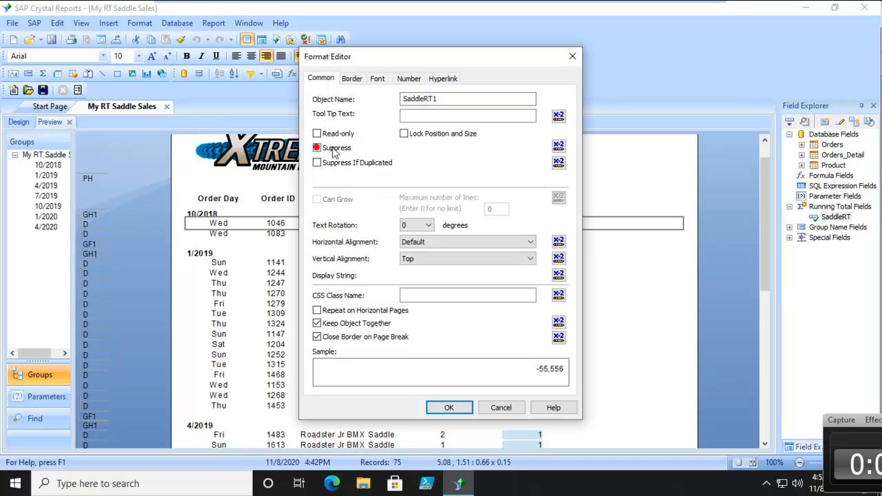
{"action": "left_click", "coordinate": [558, 145]}
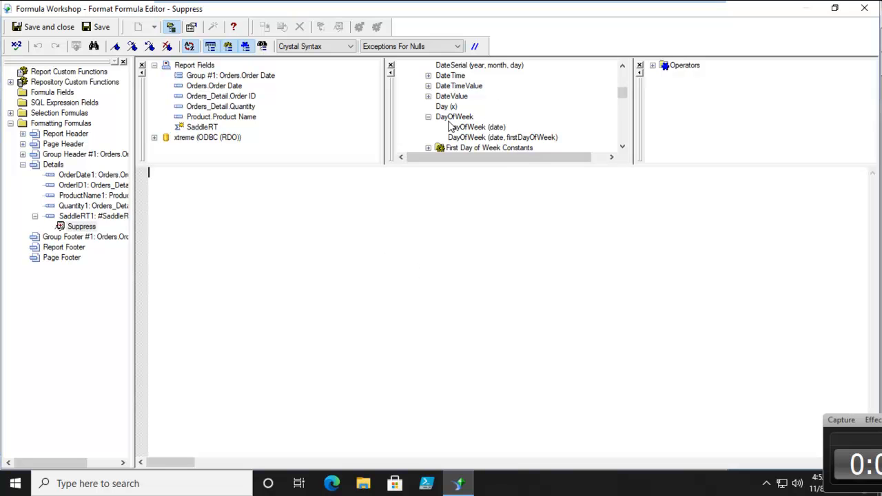
Step: Write the Suppress formula as DayOfWeek ({Orders.Order Date})<>7, using the DayOfWeek (date) function and the Orders.Order Date report field
{"action": "left_click", "coordinate": [480, 126]}
{"action": "double_click", "coordinate": [480, 126]}
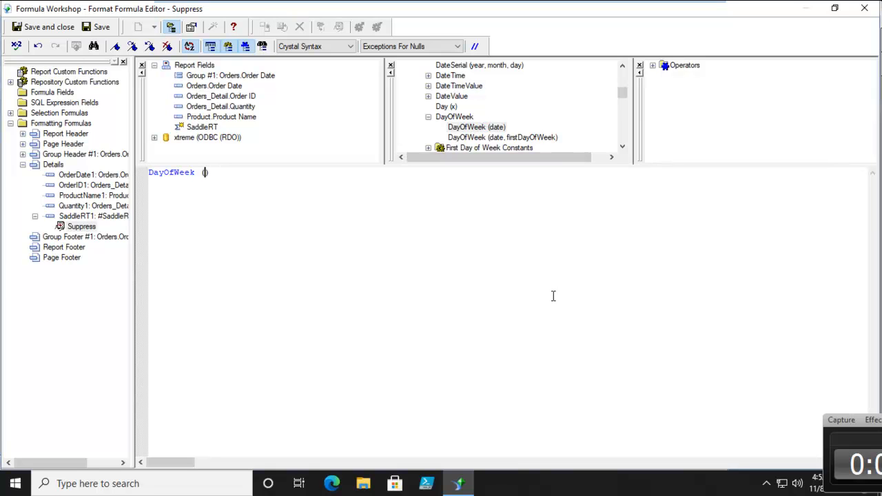
{"action": "double_click", "coordinate": [212, 85]}
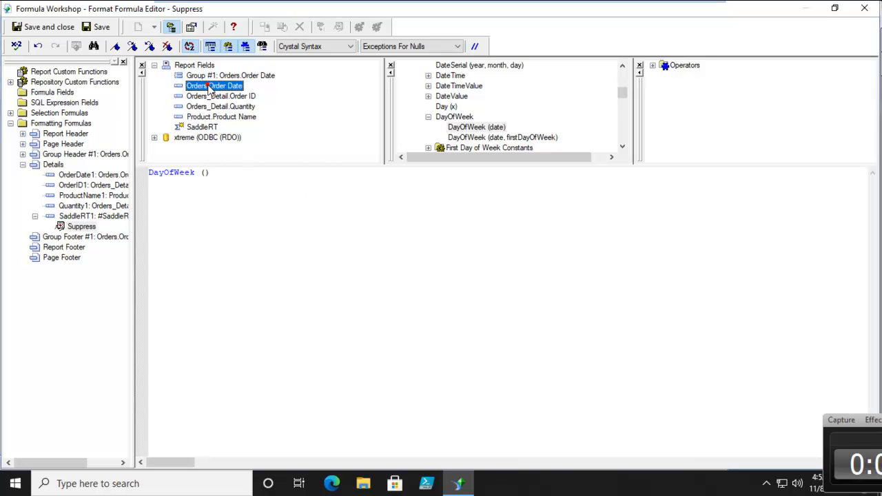
{"action": "left_click", "coordinate": [310, 173]}
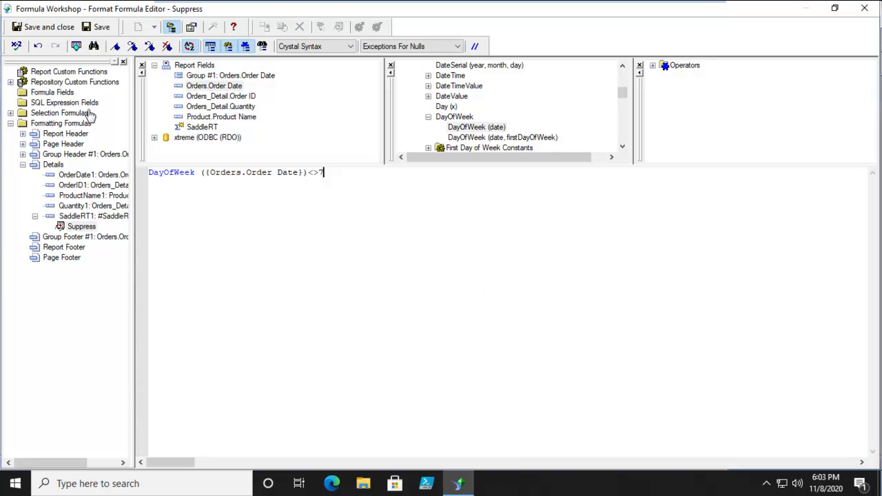
Step: Check the Suppress formula for errors, save it, and apply the formatting to the SaddleRT field in the preview
{"action": "left_click", "coordinate": [15, 46]}
{"action": "left_click", "coordinate": [459, 270]}
{"action": "left_click", "coordinate": [49, 29]}
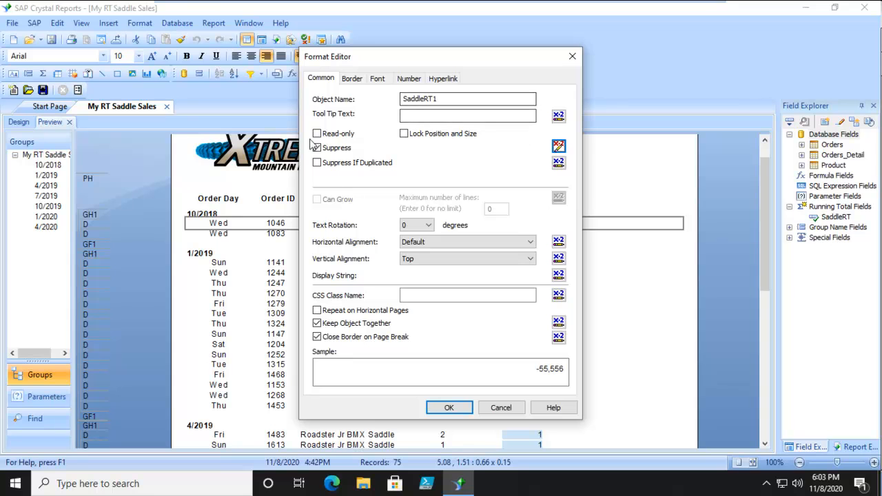
{"action": "left_click", "coordinate": [559, 147]}
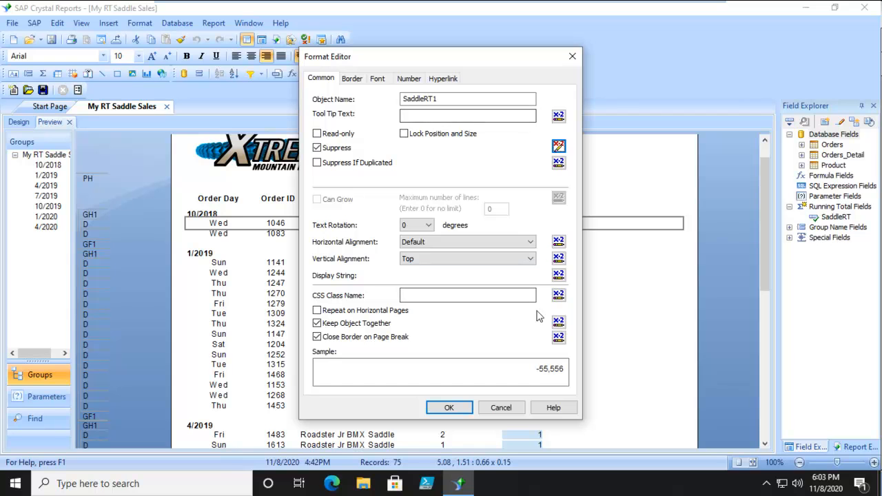
{"action": "left_click", "coordinate": [449, 408]}
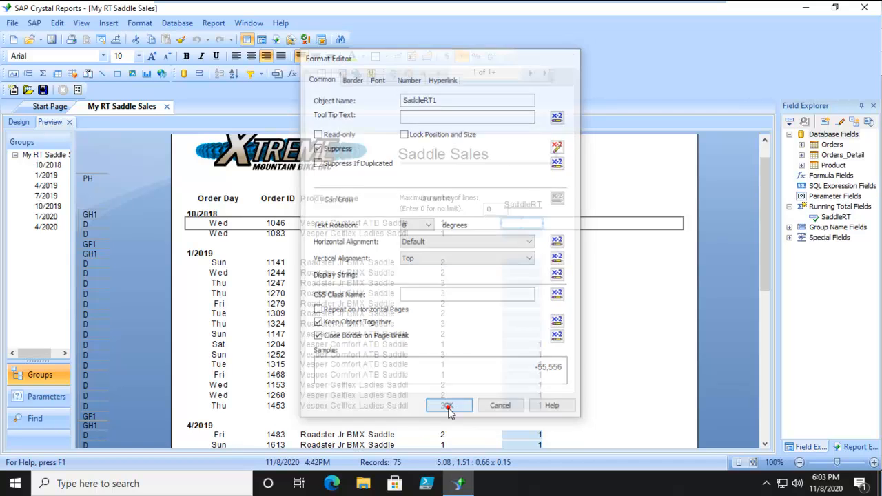
{"action": "left_click", "coordinate": [594, 294]}
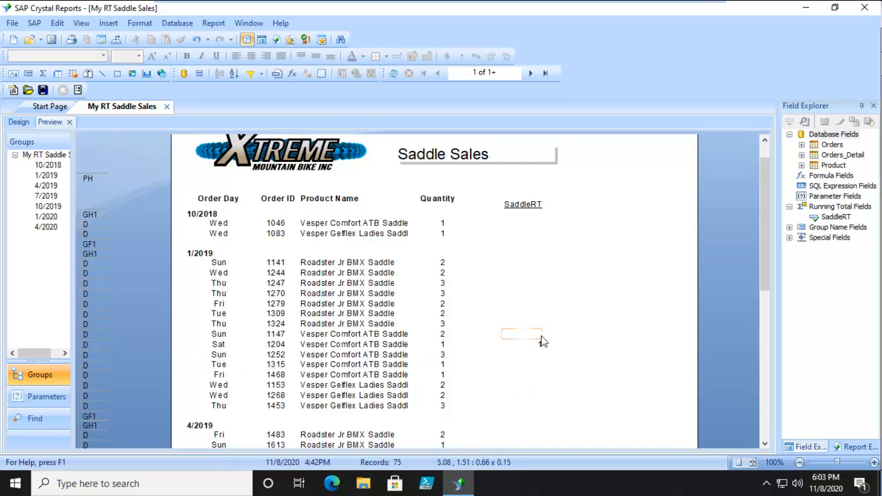
{"action": "scroll", "coordinate": [634, 331], "scroll_direction": "down", "scroll_amount": 3}
{"action": "scroll", "coordinate": [634, 333], "scroll_direction": "down", "scroll_amount": 3}
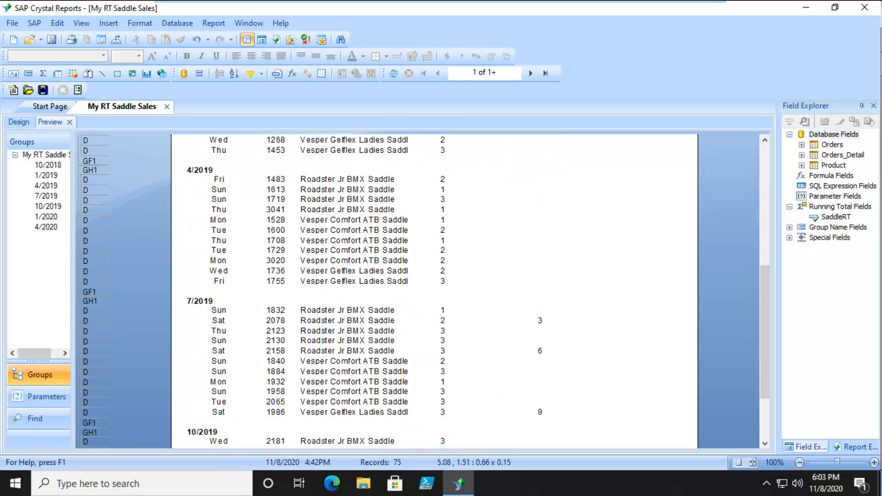